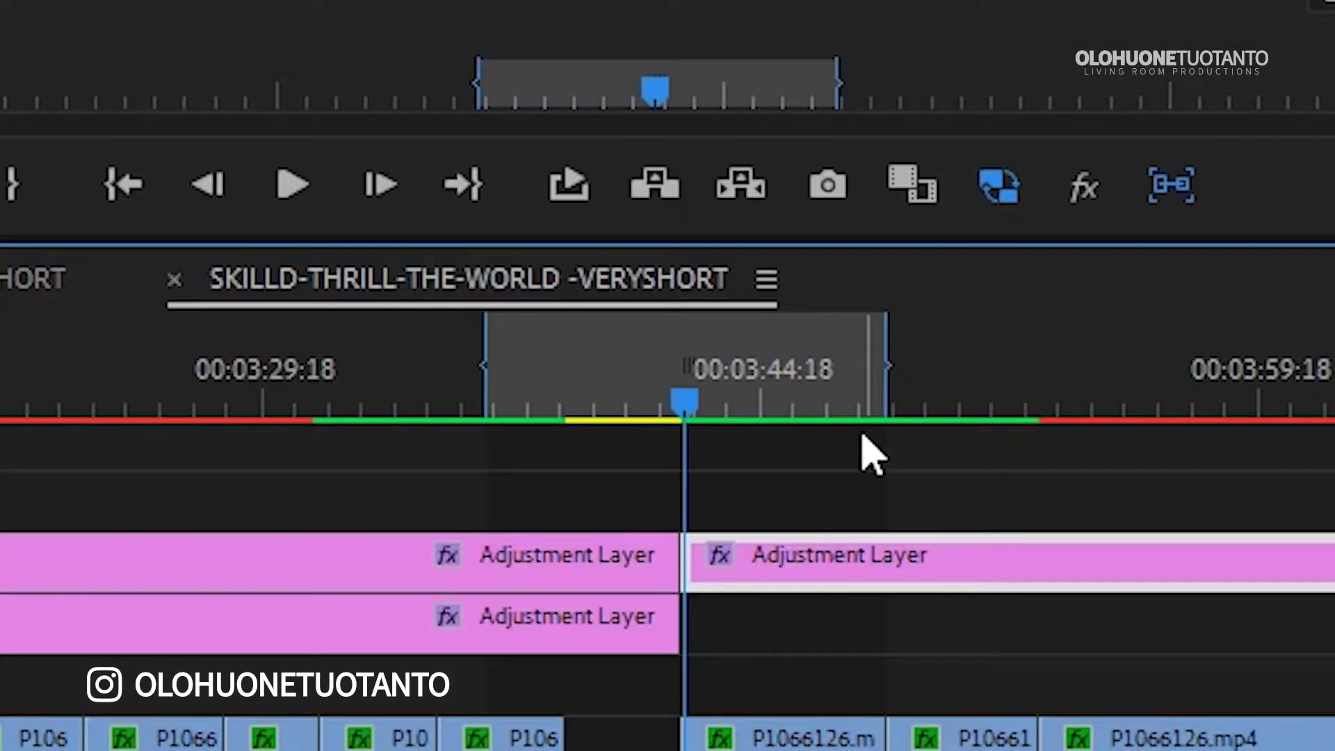
- Export the sequence as test.mp4, which fails with an Error compiling movie / Accelerated Renderer Error
{"action": "key", "text": "Up"}
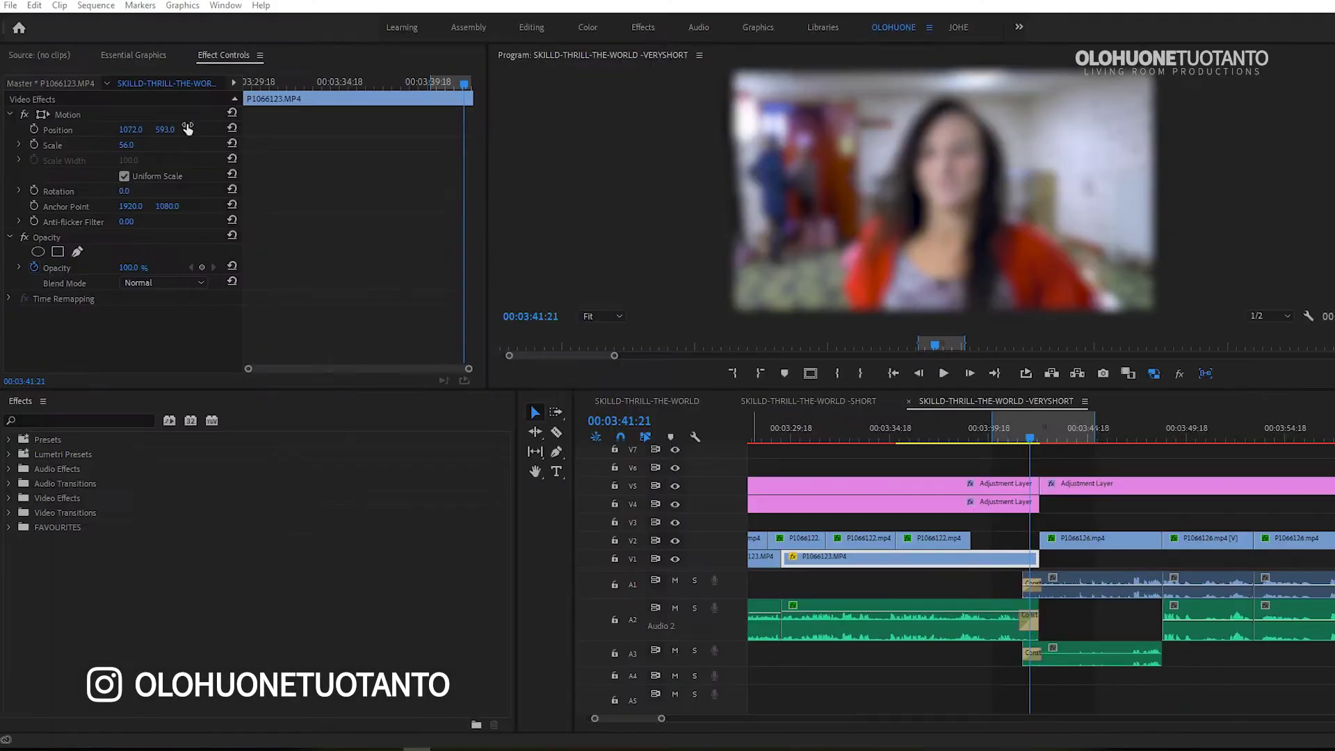
{"action": "left_click", "coordinate": [11, 5]}
{"action": "mouse_move", "coordinate": [37, 443]}
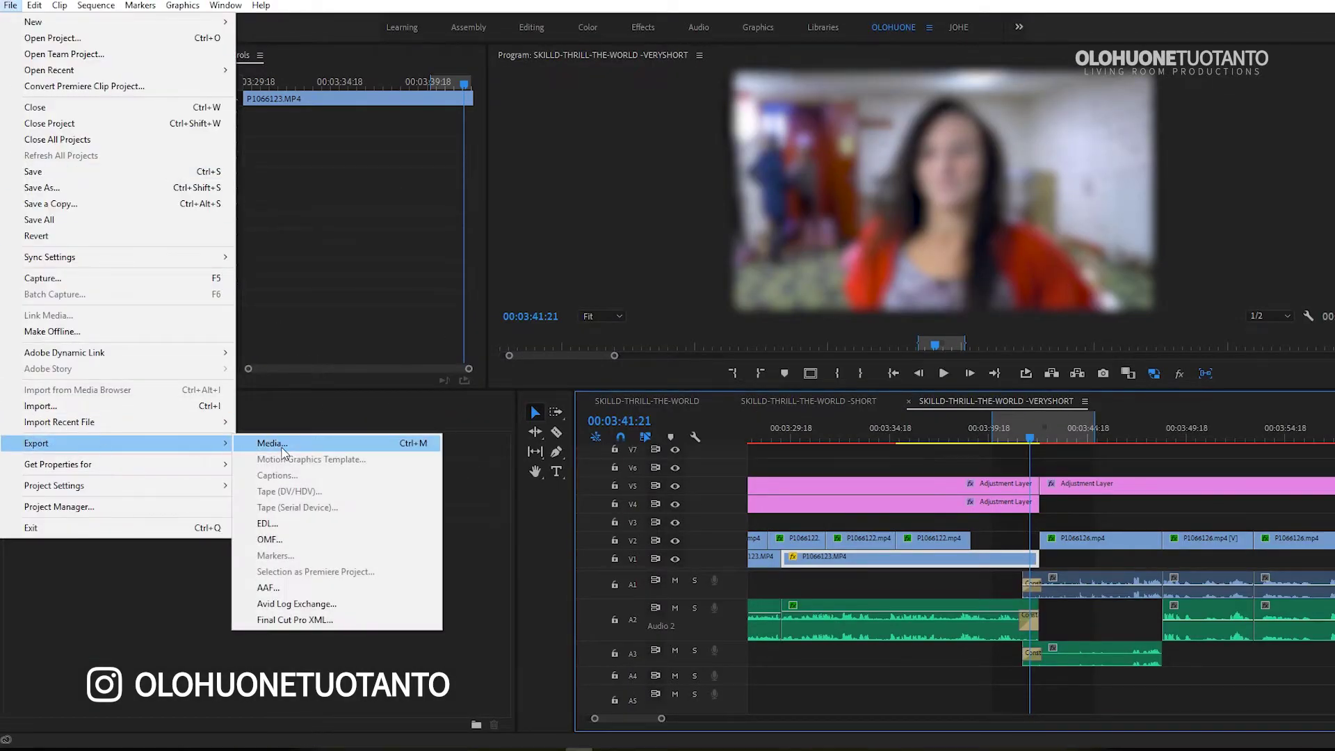
{"action": "left_click", "coordinate": [266, 444]}
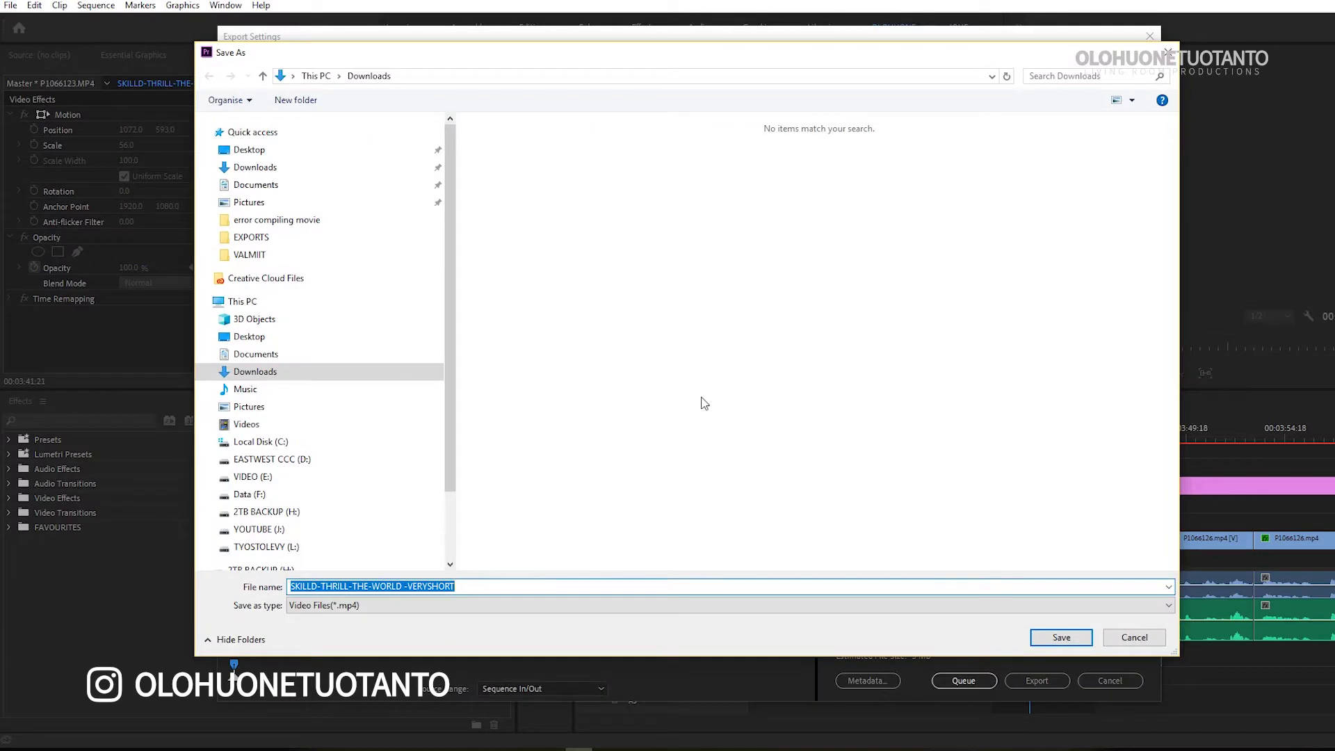
{"action": "key", "text": "BackSpace"}
{"action": "type", "text": "test"}
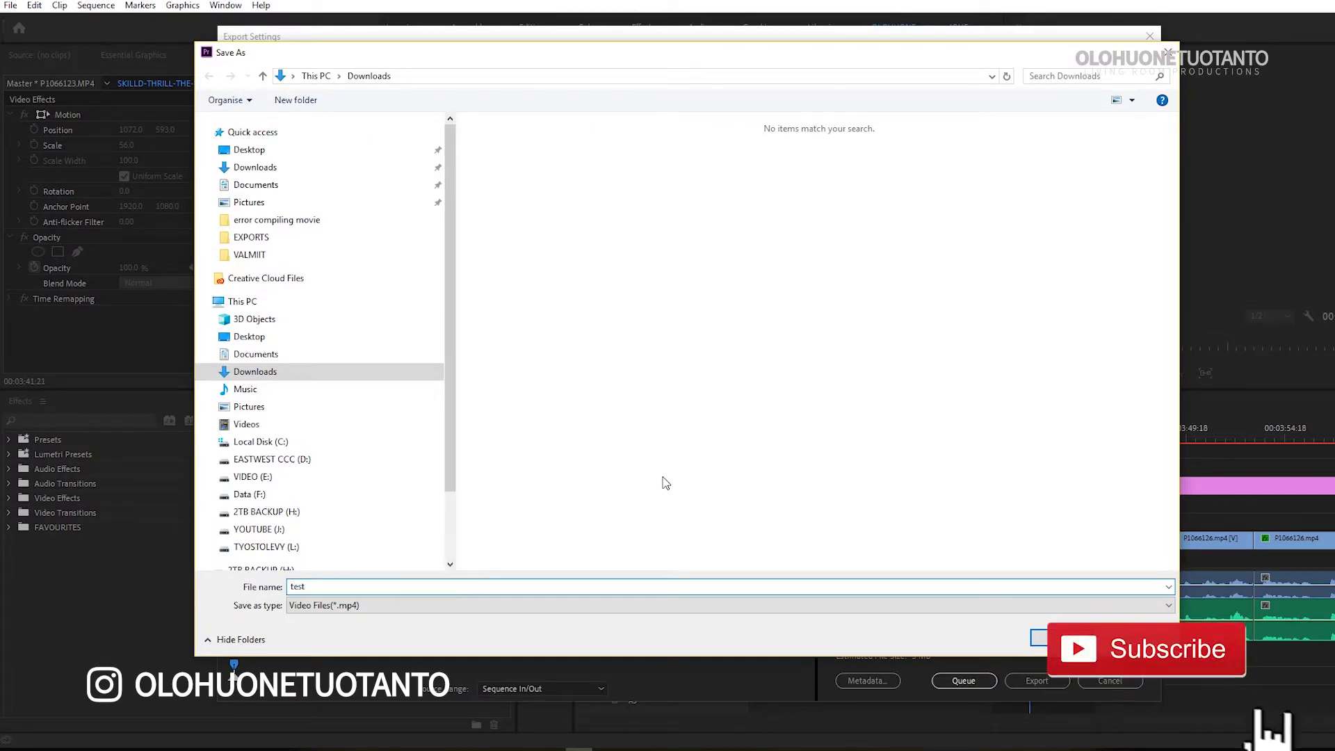
{"action": "key", "text": "Return"}
{"action": "left_click", "coordinate": [1043, 681]}
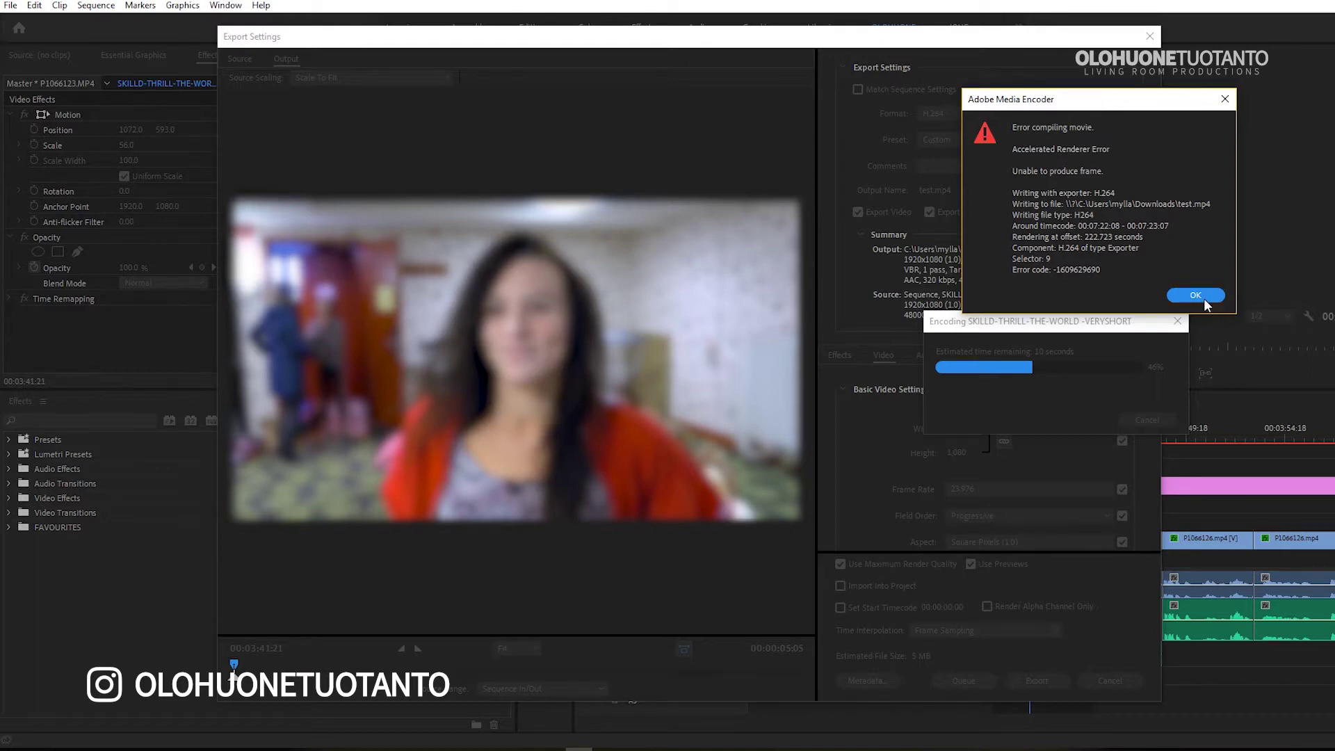
{"action": "left_click", "coordinate": [1195, 296]}
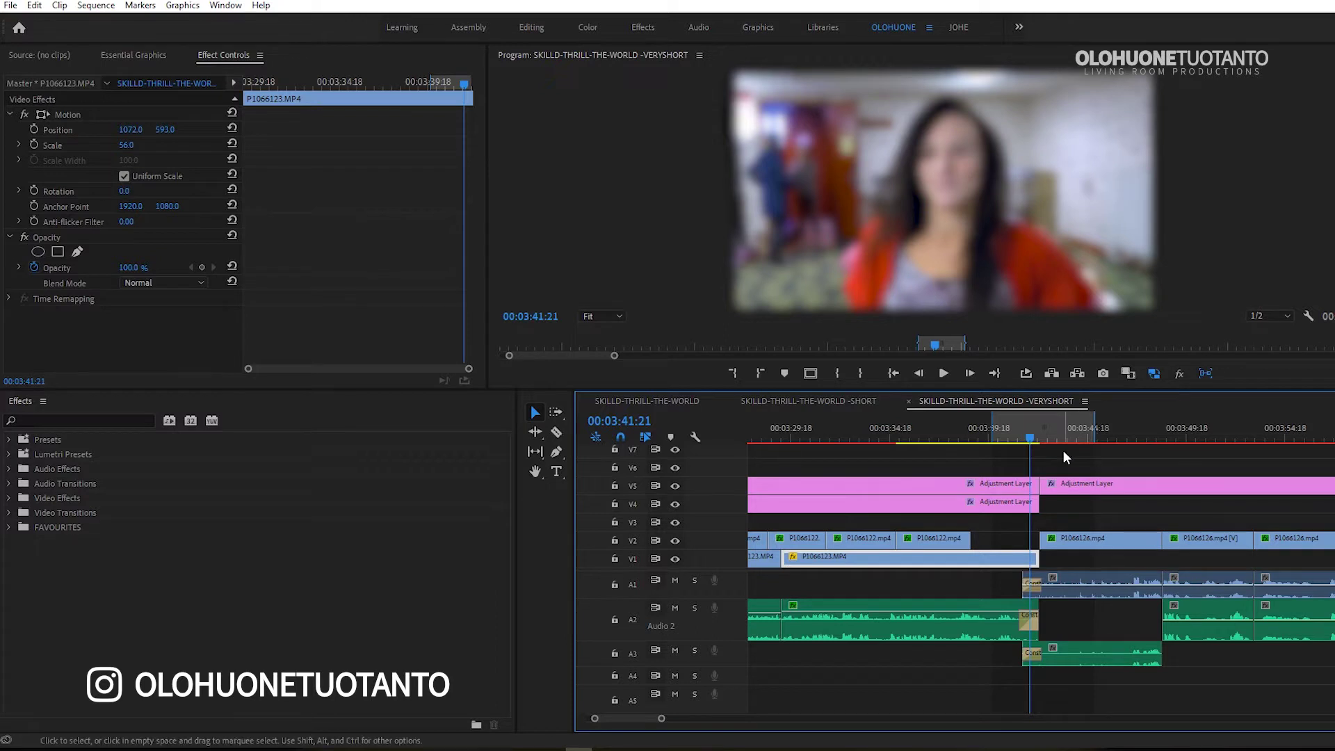
- Move the playhead to 00:03:42:02 and select the adjustment layer to review its Lumetri Color effect
{"action": "left_click", "coordinate": [1036, 438]}
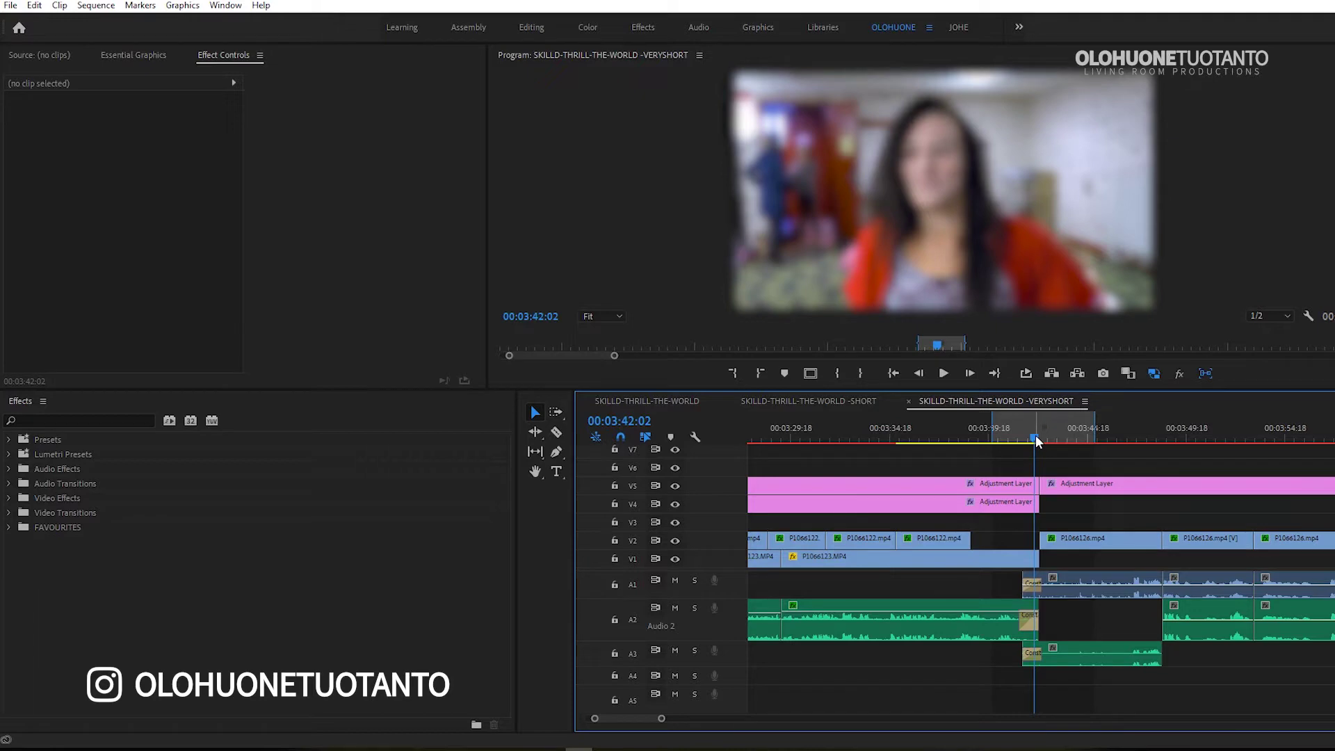
{"action": "left_click", "coordinate": [1064, 488]}
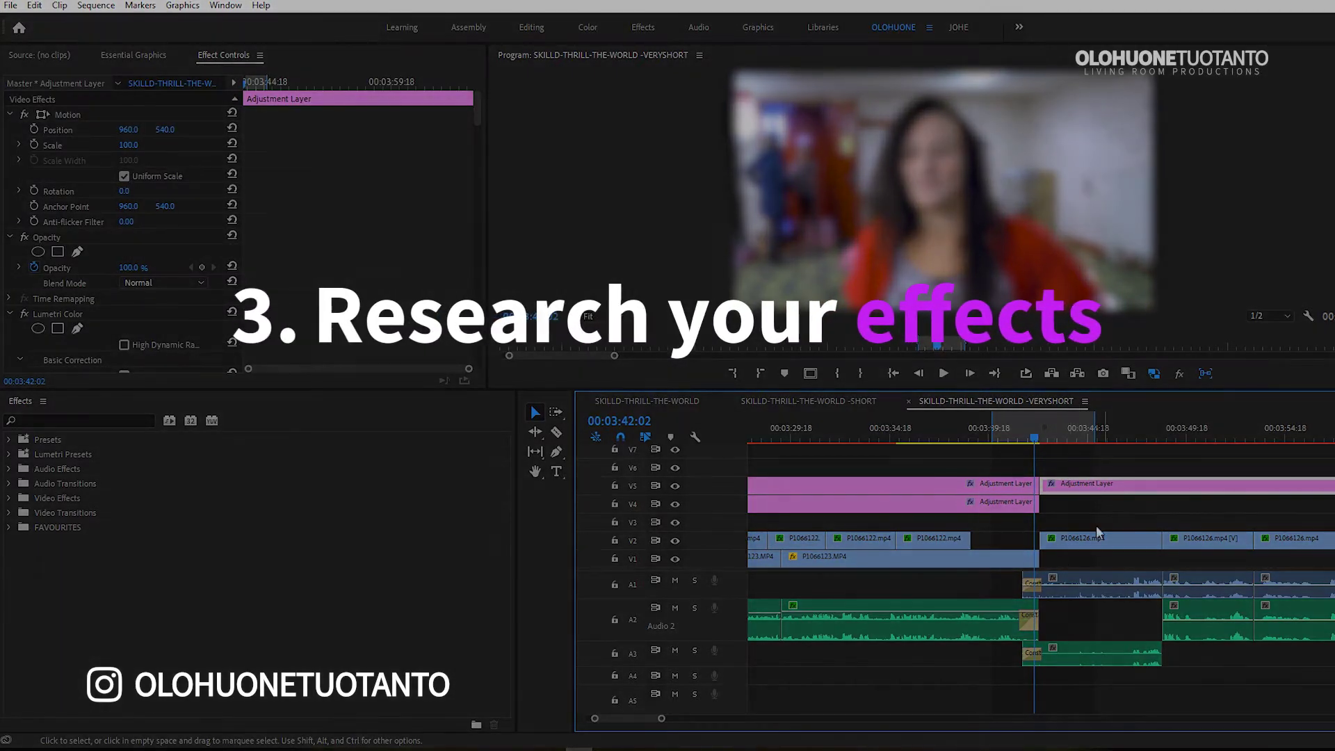
{"action": "scroll", "coordinate": [338, 253], "scroll_direction": "down", "scroll_amount": 3}
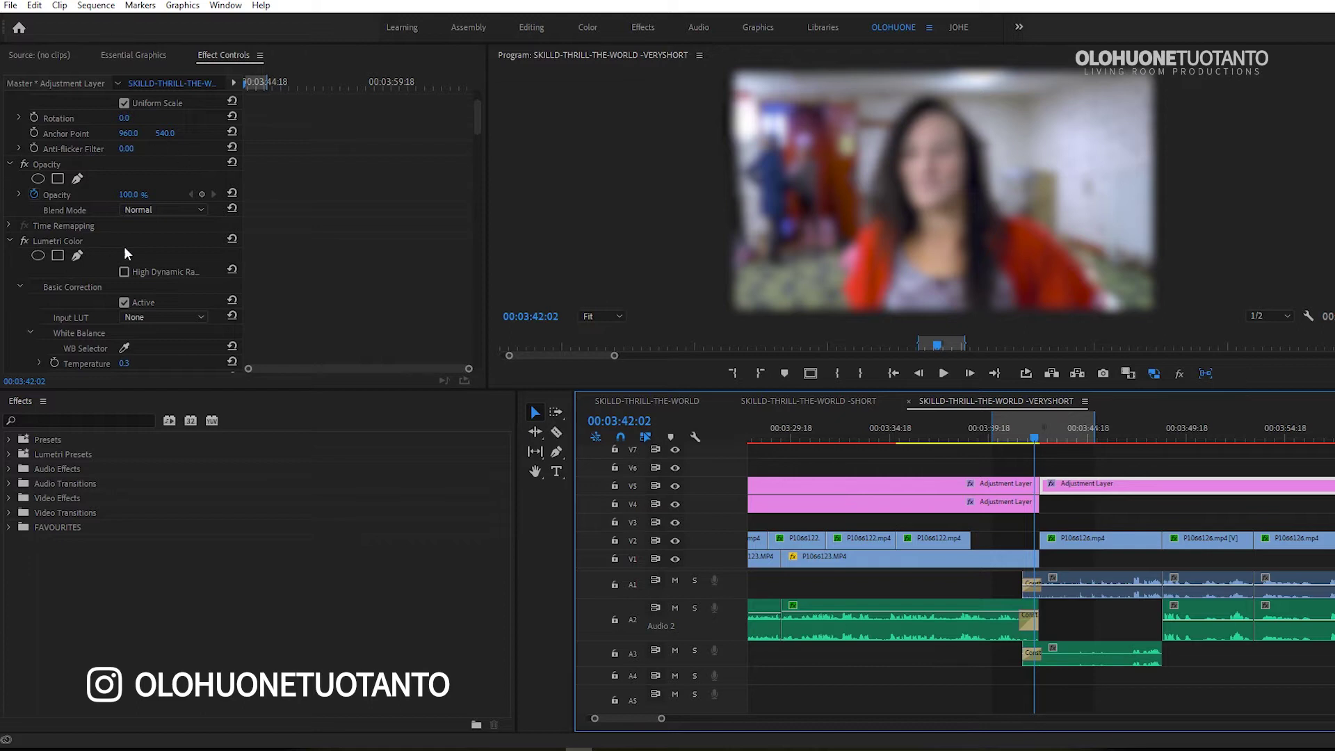
- Toggle Lumetri Color on the V5 adjustment layer, then check P1066126.mp4 on V2 a few frames later
{"action": "left_click", "coordinate": [26, 246]}
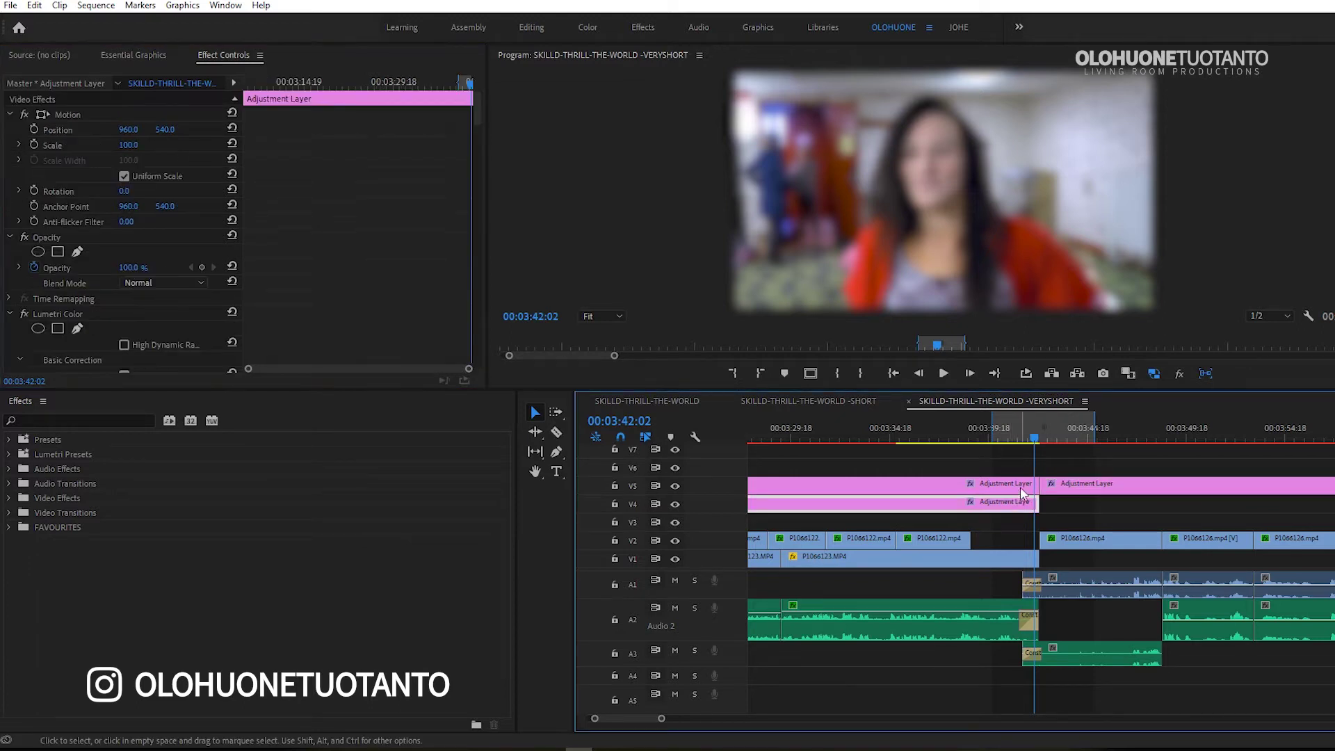
{"action": "left_click", "coordinate": [24, 315]}
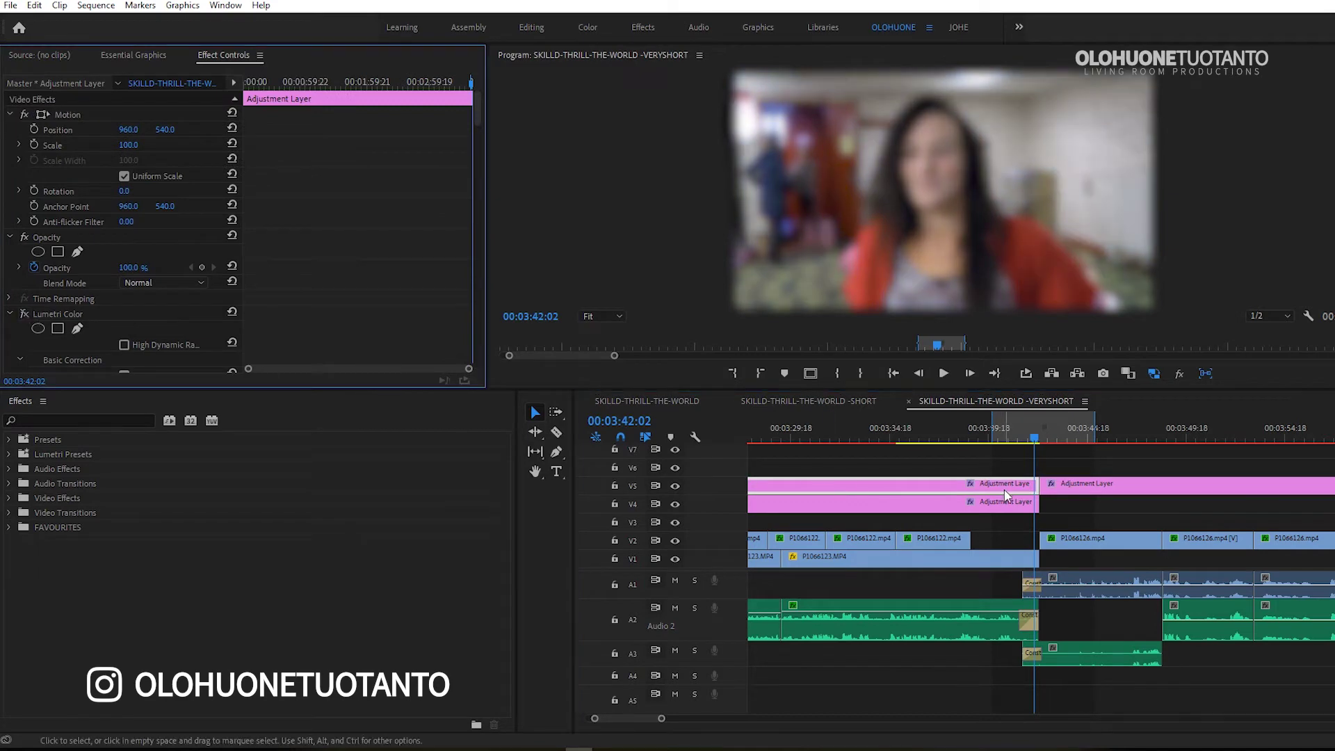
{"action": "left_click", "coordinate": [24, 314]}
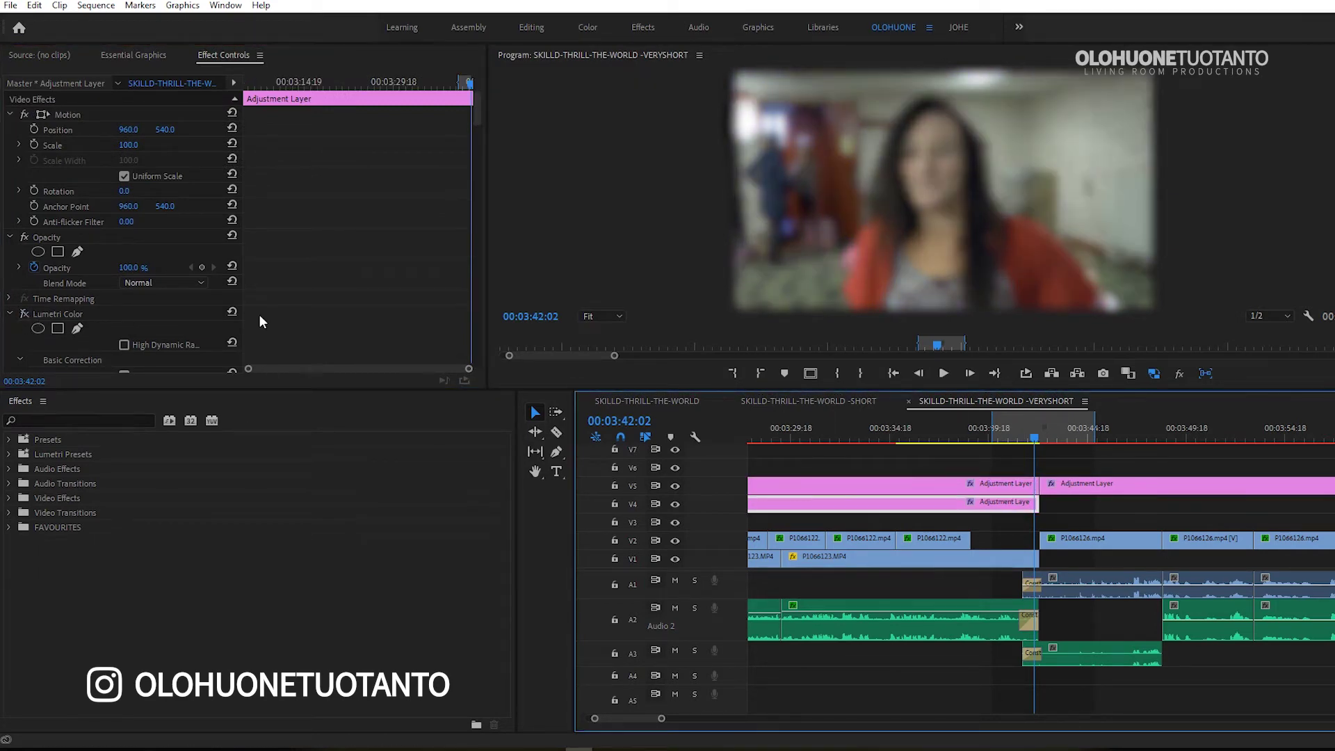
{"action": "left_click", "coordinate": [1062, 541]}
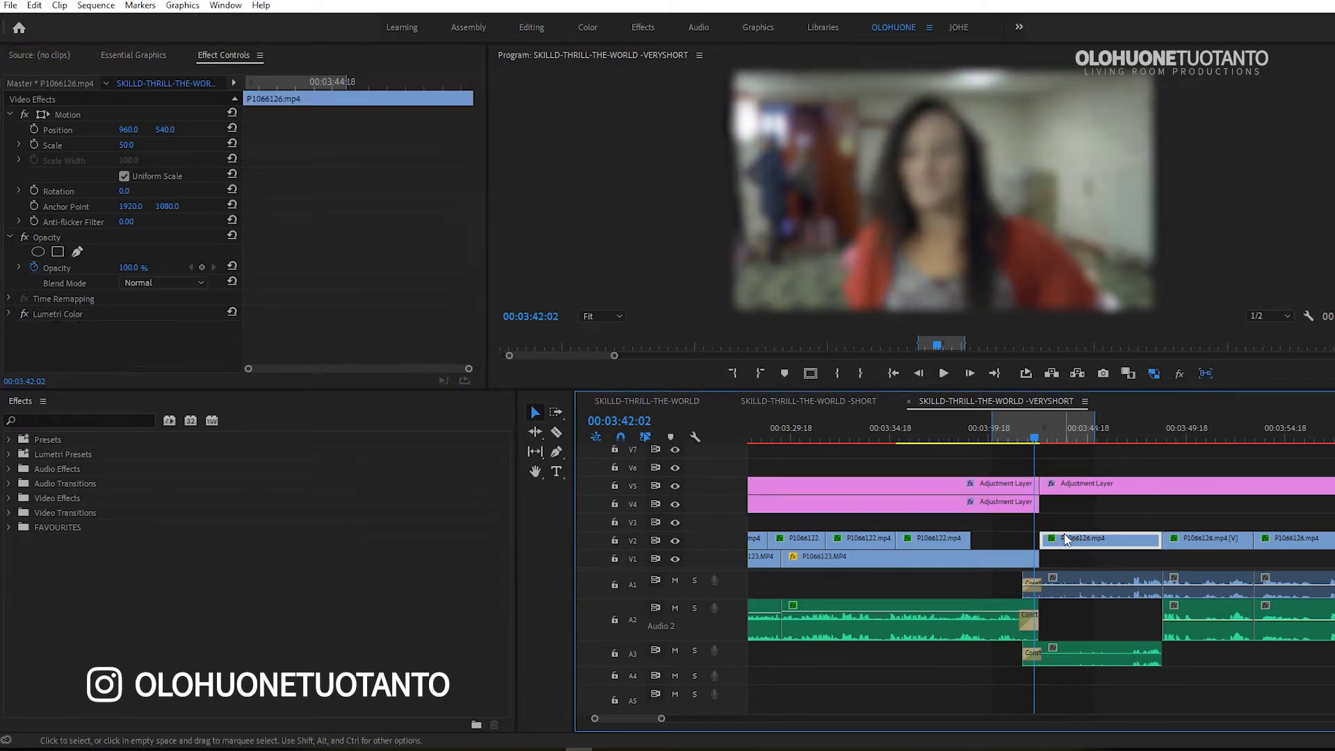
{"action": "key", "text": "space"}
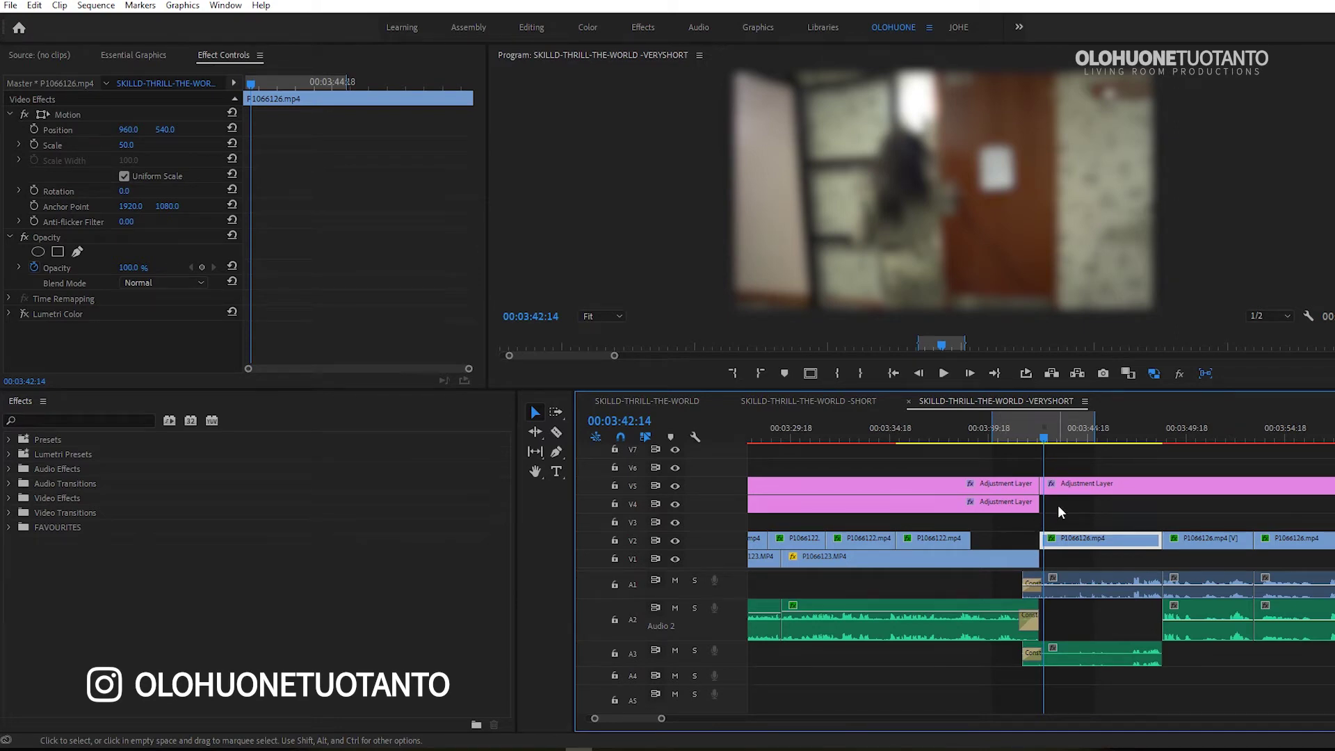
- Export the sequence as without-effects.mp4 to Downloads and let encoding finish
{"action": "left_click", "coordinate": [9, 5]}
{"action": "mouse_move", "coordinate": [36, 442]}
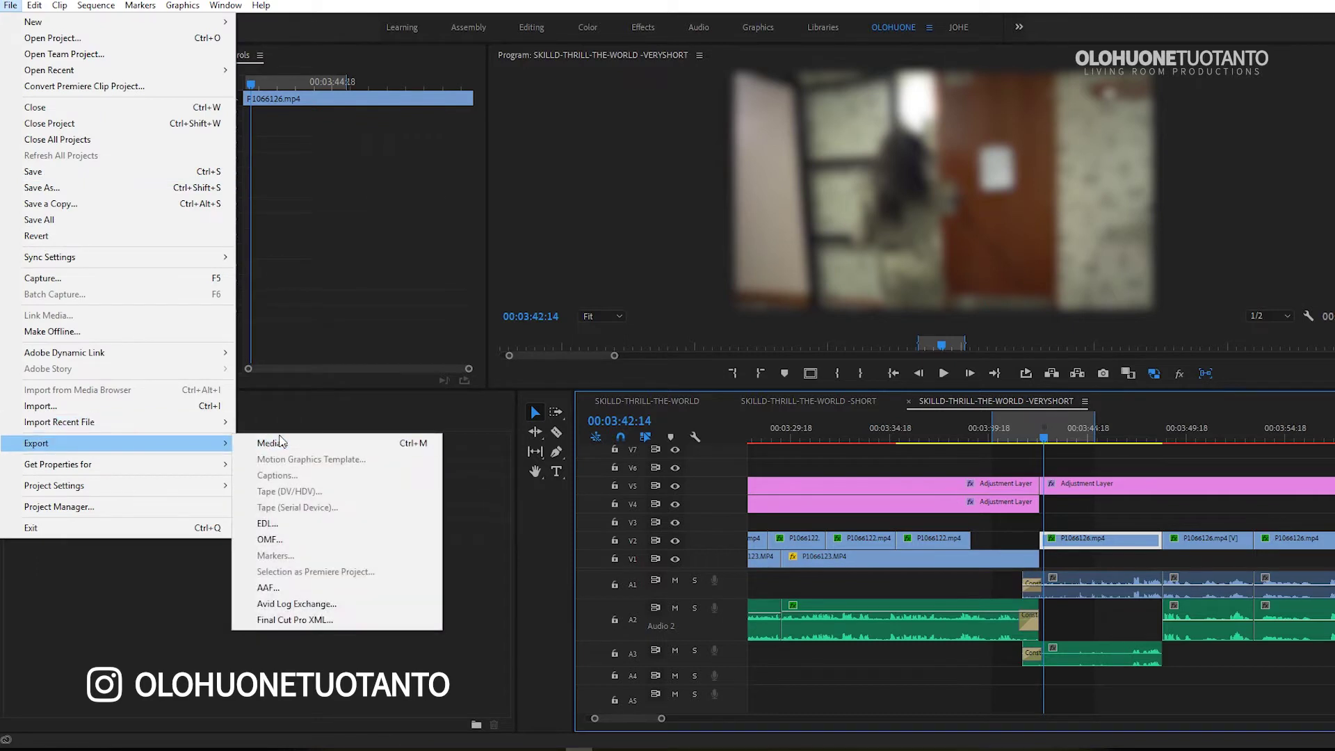
{"action": "left_click", "coordinate": [274, 443]}
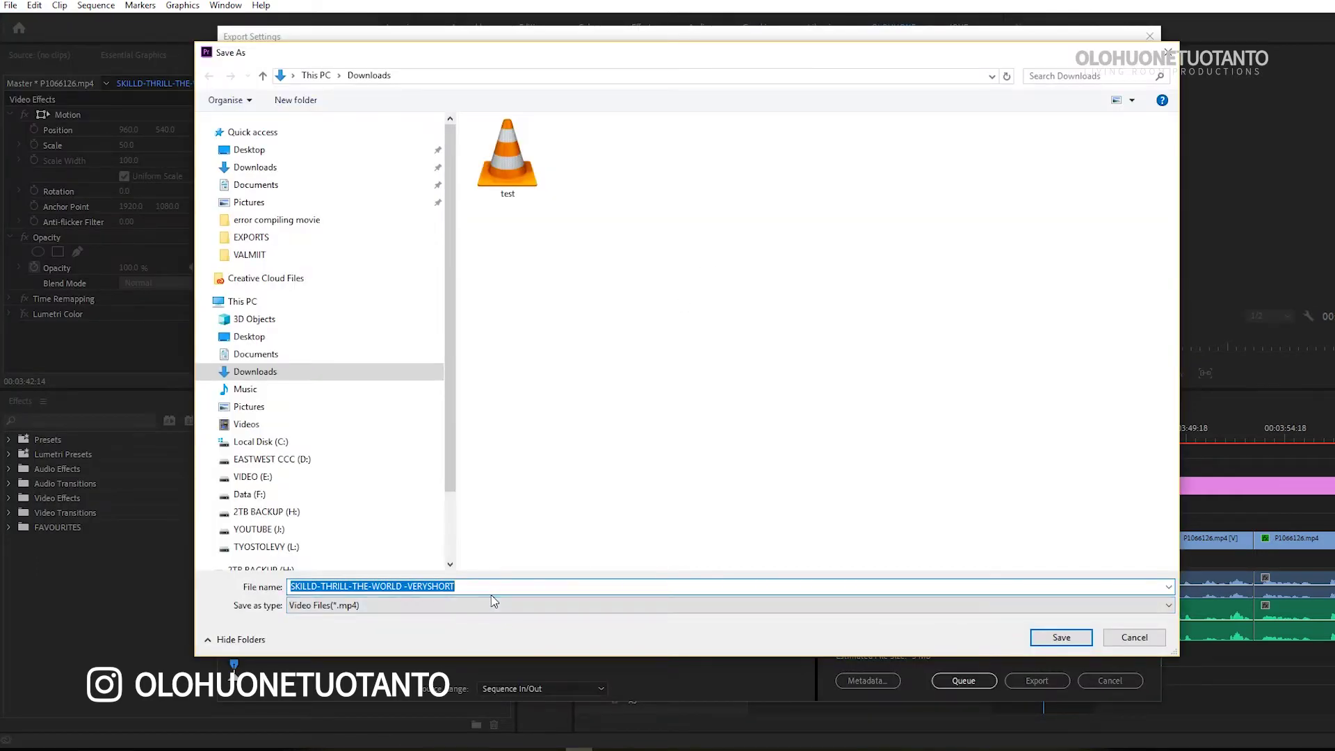
{"action": "type", "text": "without-effects"}
{"action": "key", "text": "Return"}
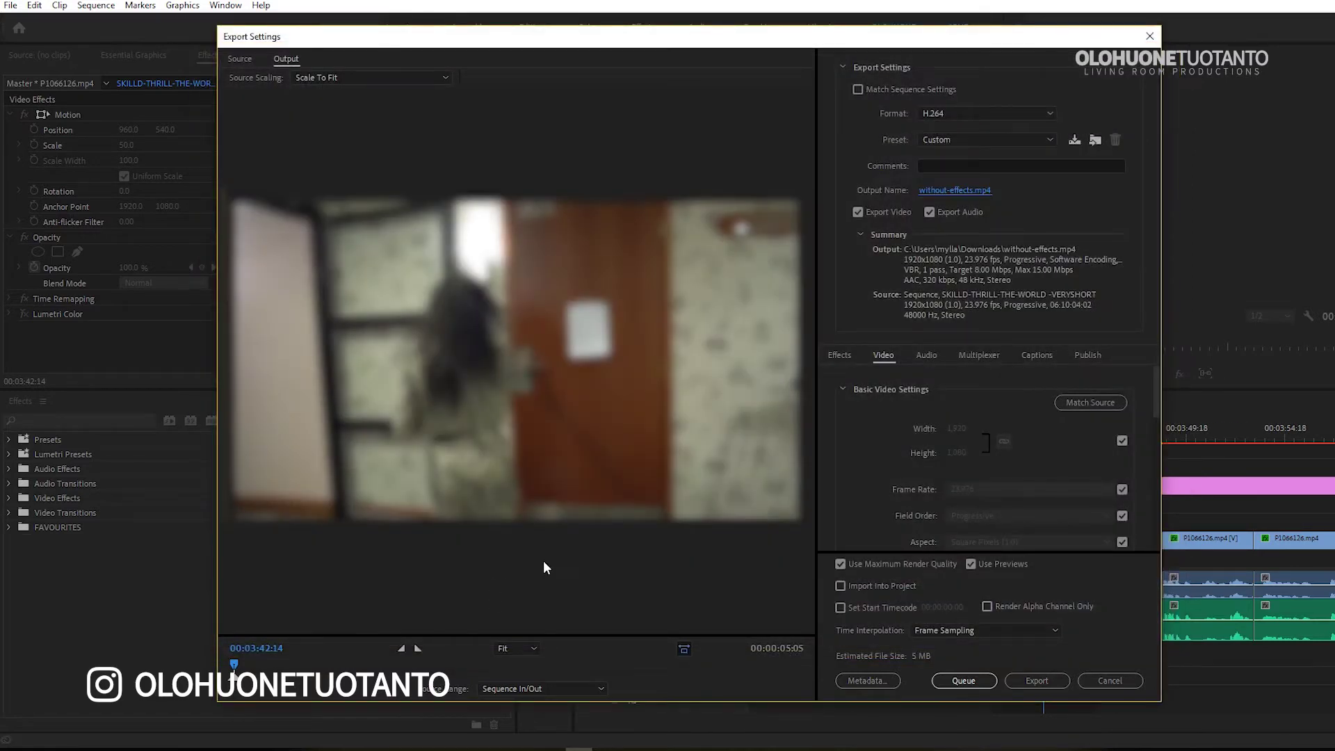
{"action": "left_click", "coordinate": [1038, 680]}
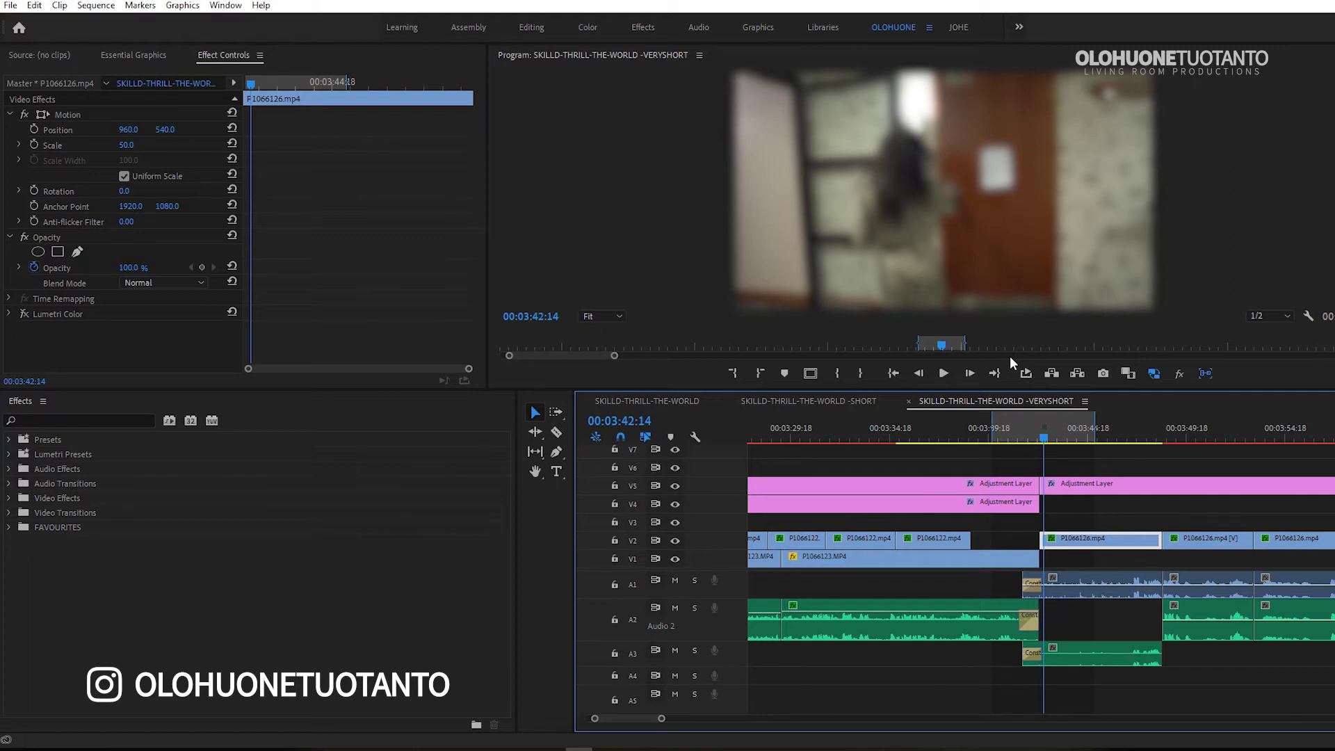
- Check both adjustment layers and the V2 clip P1066126.mp4, then return the playhead to 00:03:41:19
{"action": "left_click", "coordinate": [1072, 491]}
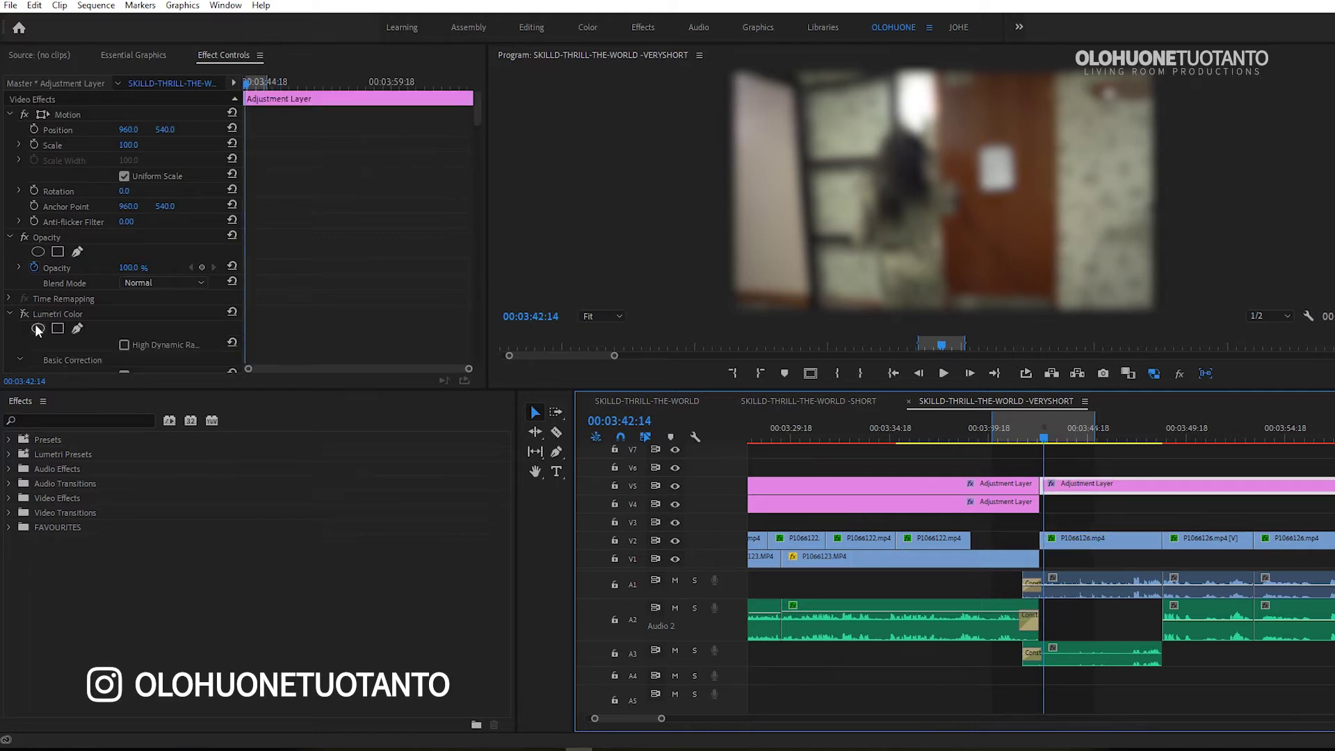
{"action": "left_click", "coordinate": [1024, 503]}
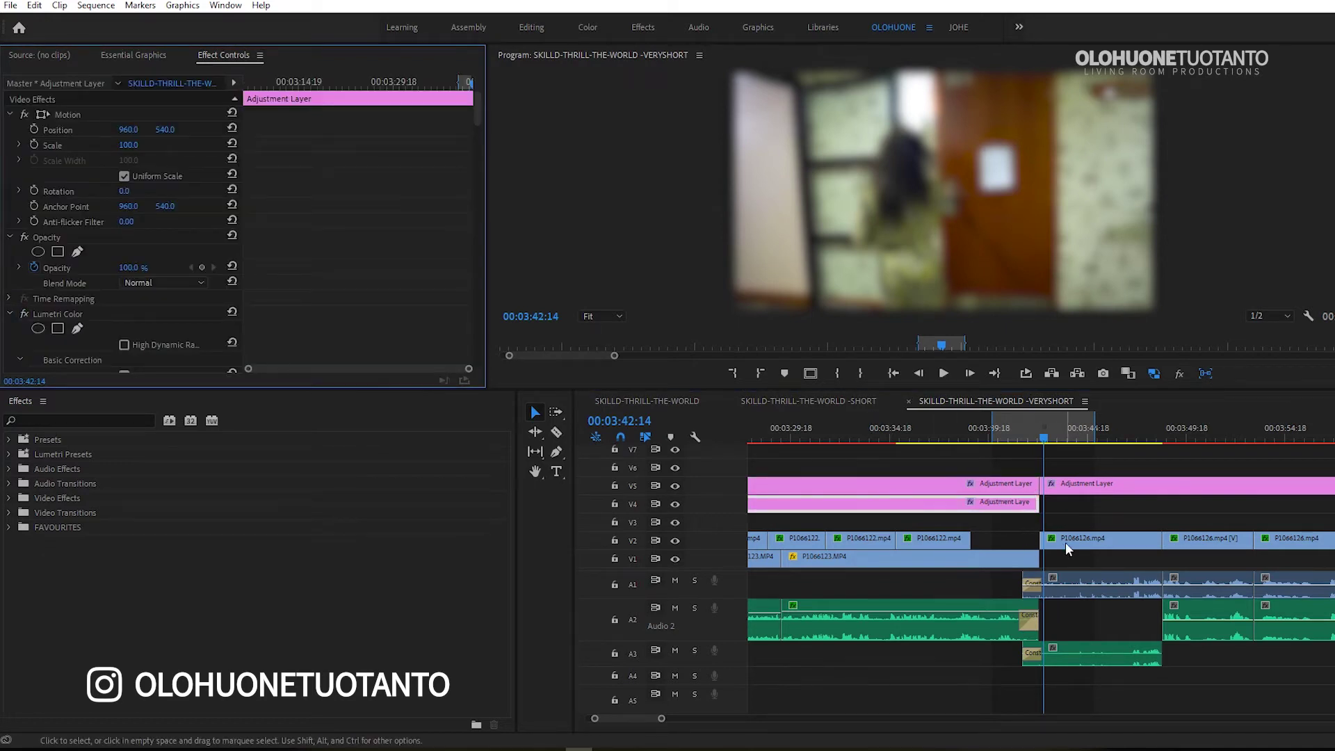
{"action": "left_click", "coordinate": [1095, 539]}
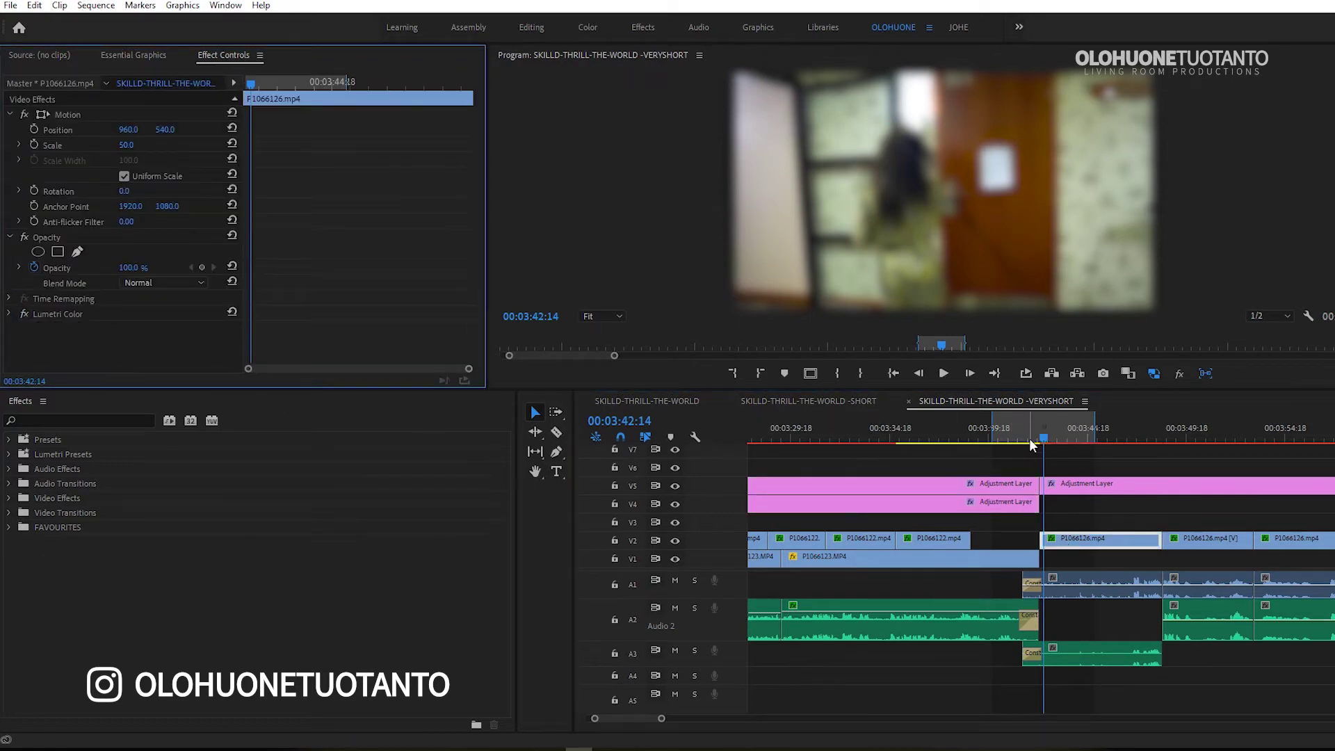
{"action": "left_click", "coordinate": [1050, 443]}
{"action": "left_click_drag", "start_coordinate": [1053, 445], "coordinate": [1030, 441]}
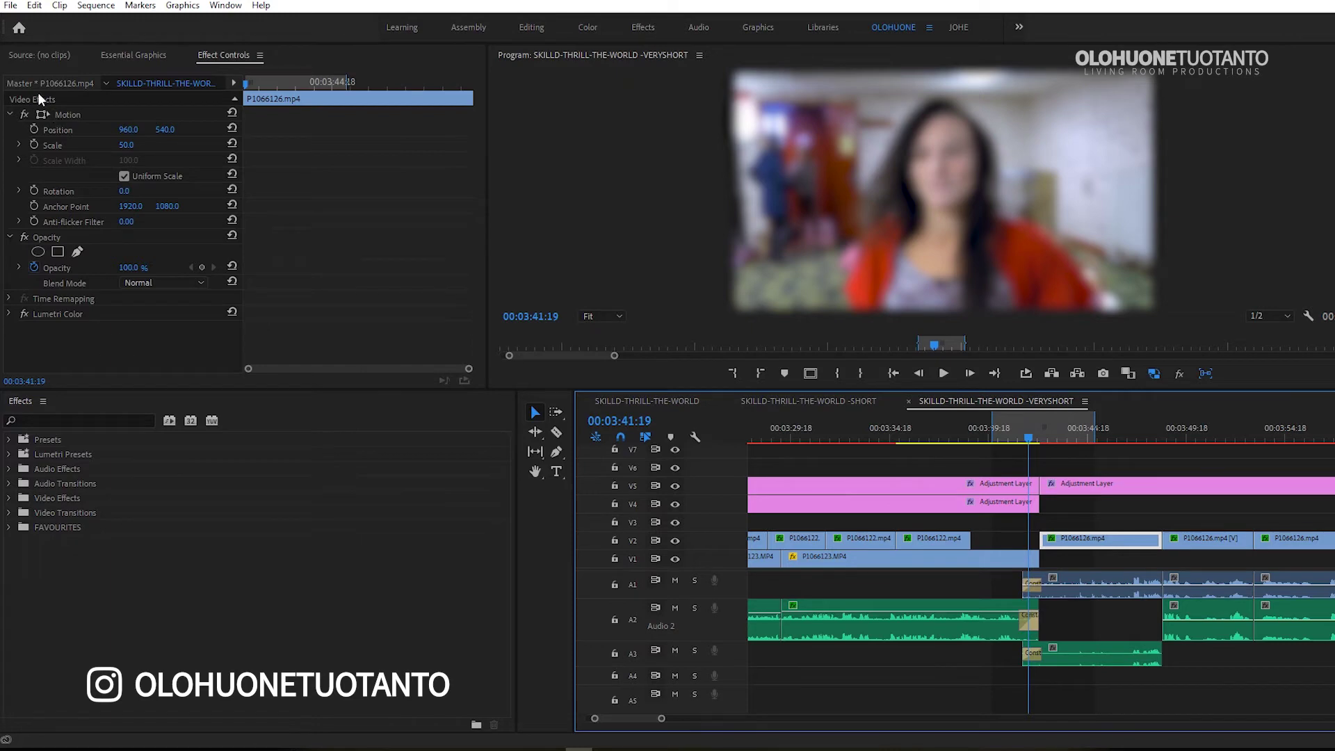
- Set the project renderer to Mercury Playback Engine Software Only in Project Settings > General
{"action": "left_click", "coordinate": [14, 6]}
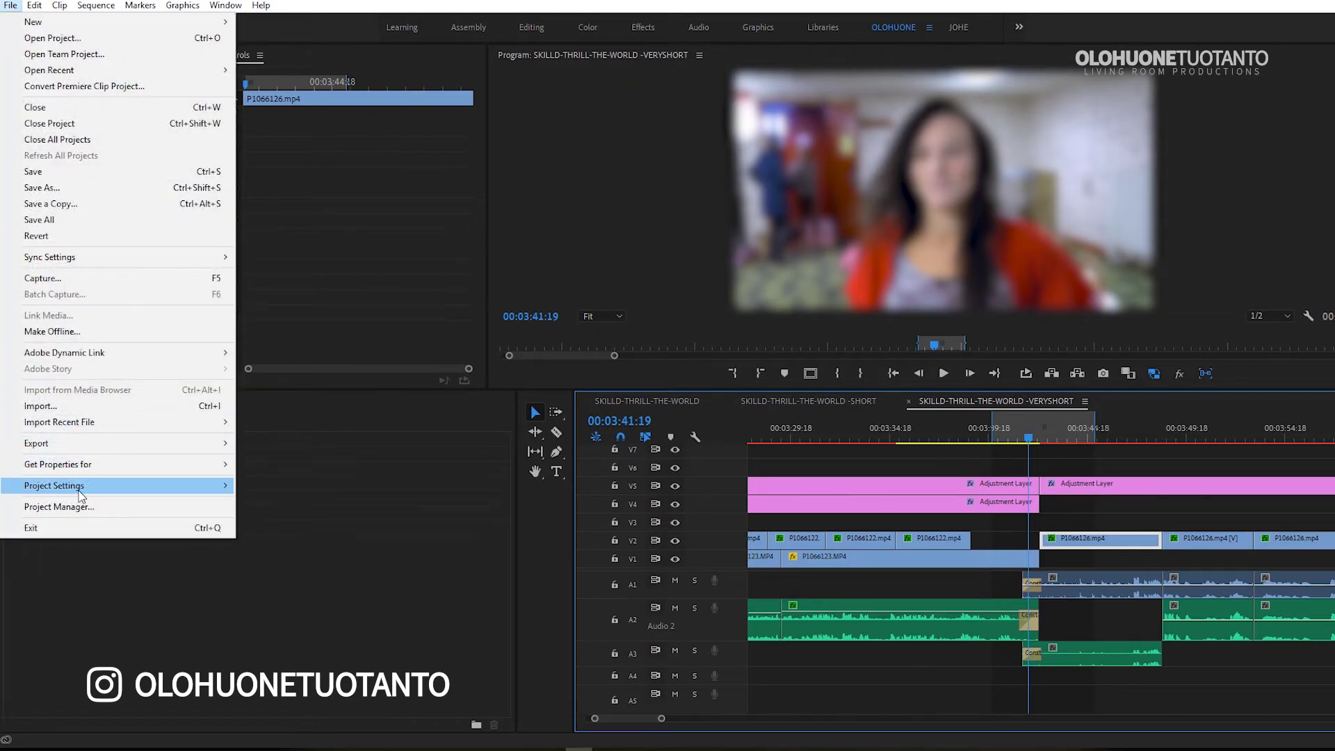
{"action": "mouse_move", "coordinate": [54, 486]}
{"action": "left_click", "coordinate": [277, 486]}
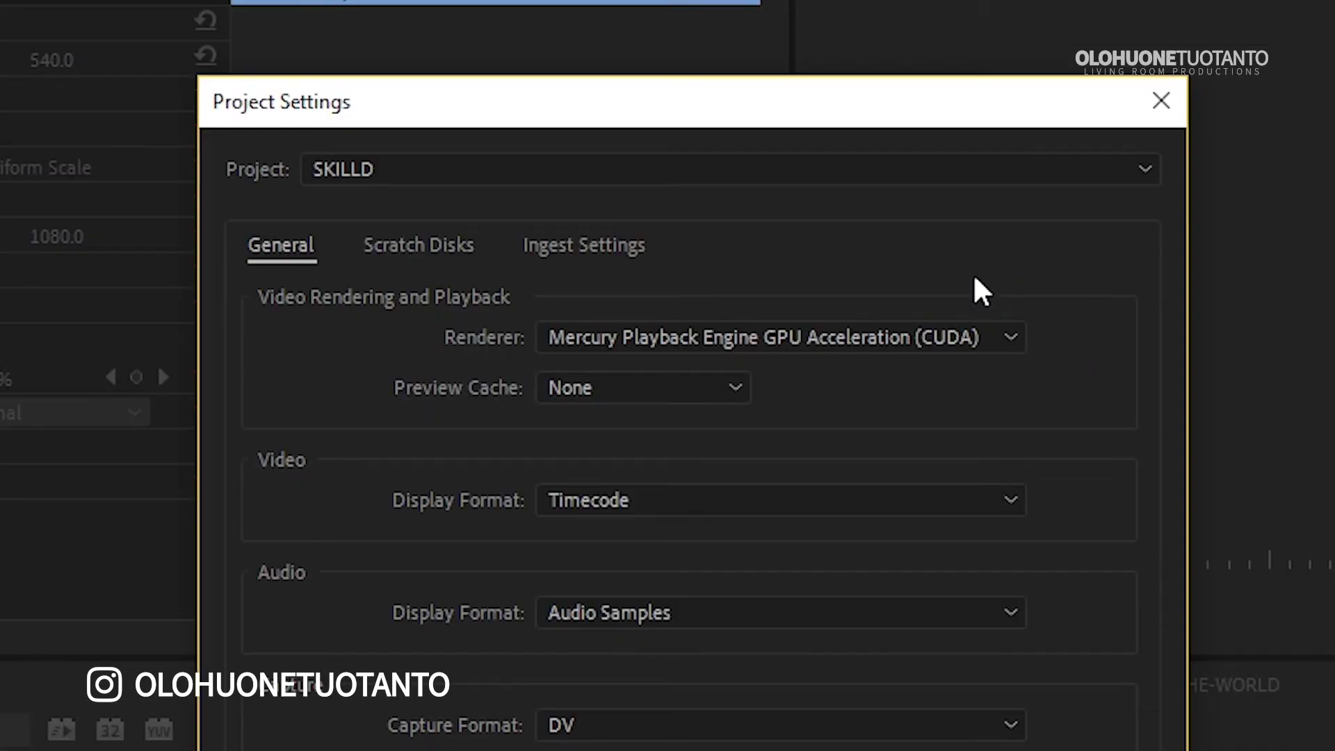
{"action": "left_click", "coordinate": [990, 347]}
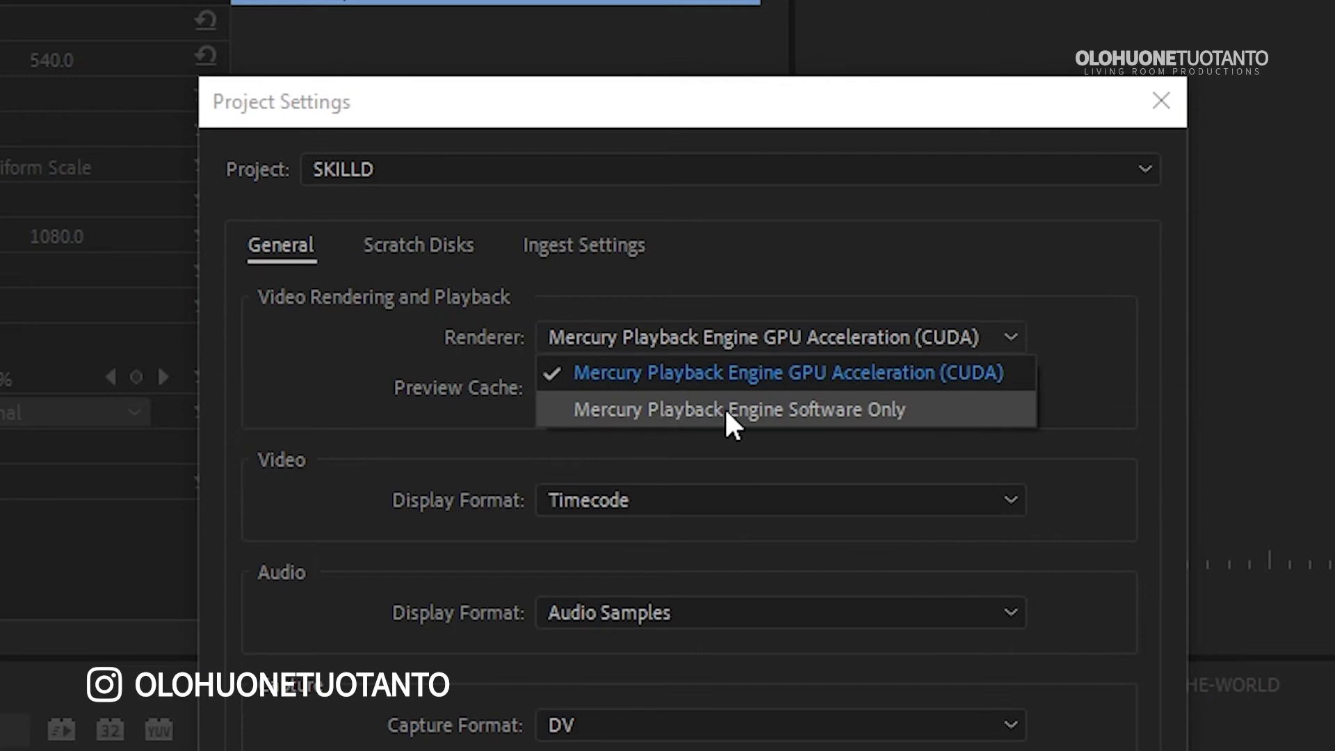
{"action": "left_click", "coordinate": [866, 409]}
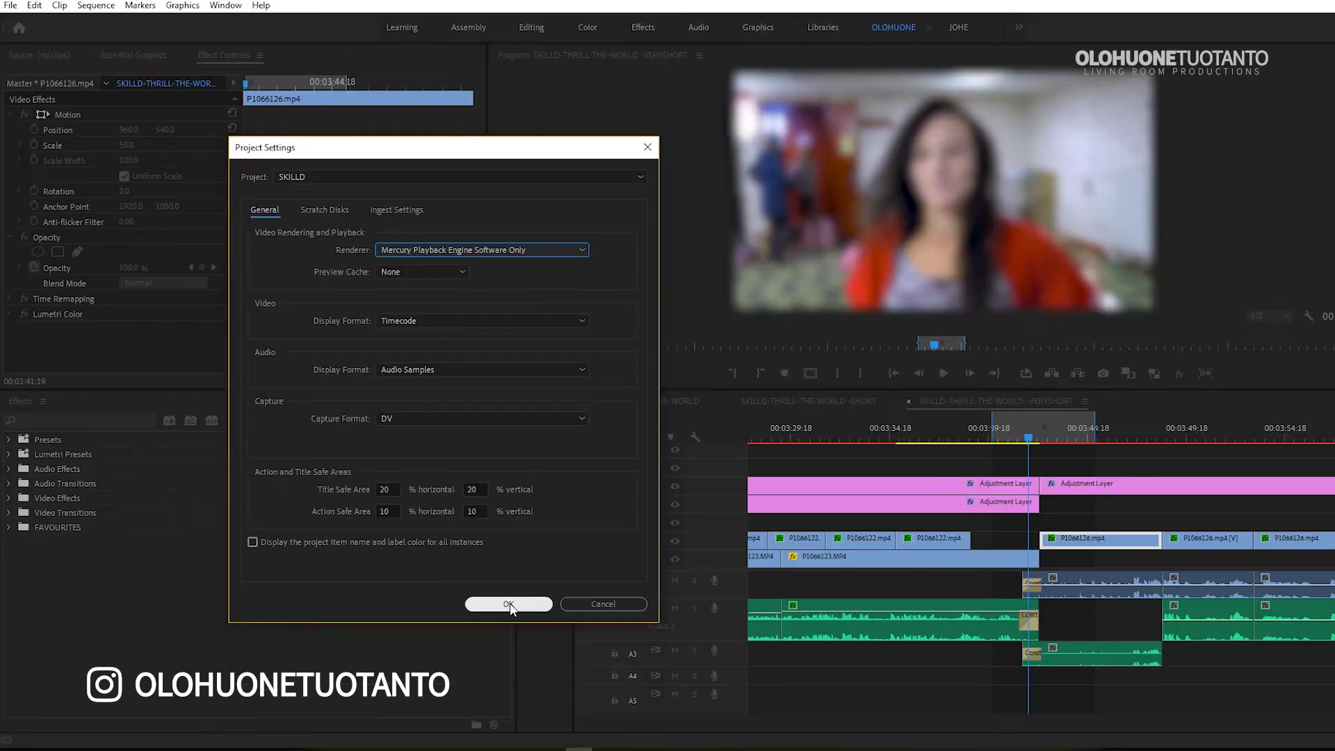
{"action": "left_click", "coordinate": [507, 600]}
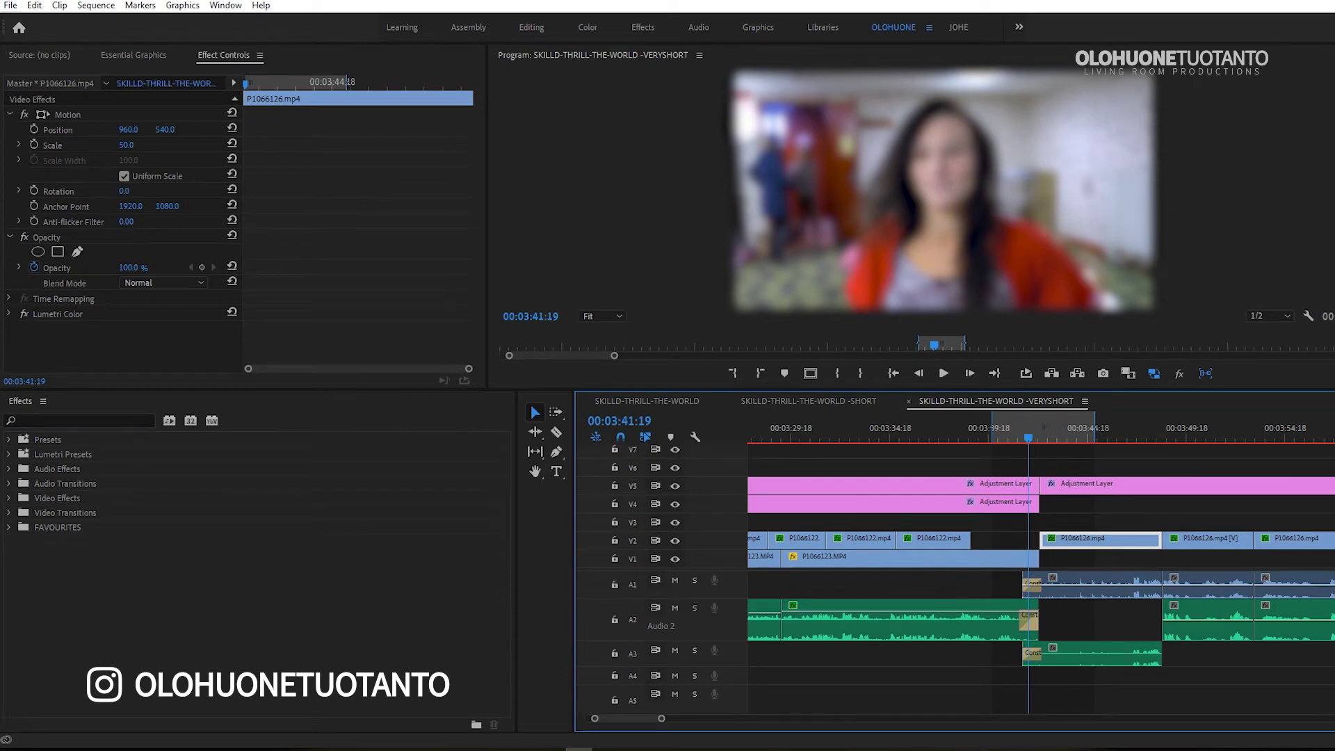
- Export the sequence as mercury-only.mp4 to Downloads and start encoding
{"action": "left_click", "coordinate": [9, 6]}
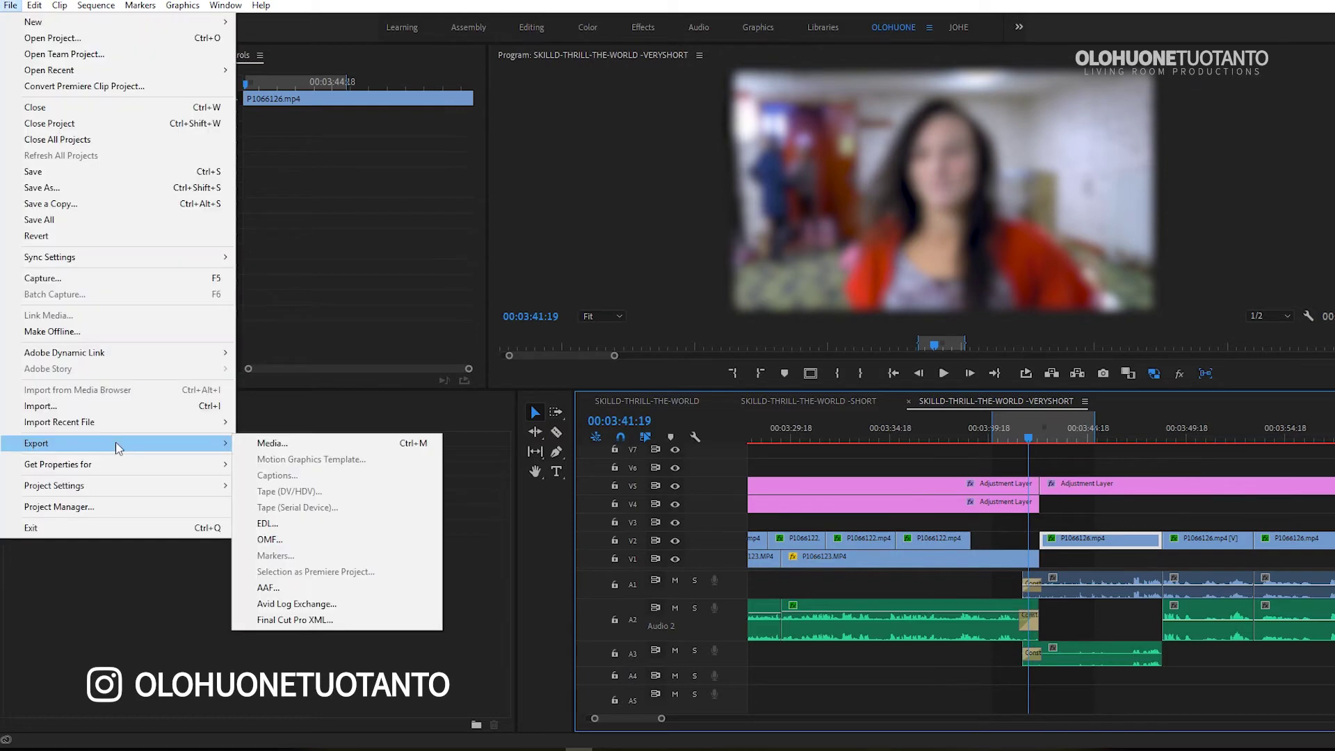
{"action": "left_click", "coordinate": [277, 441]}
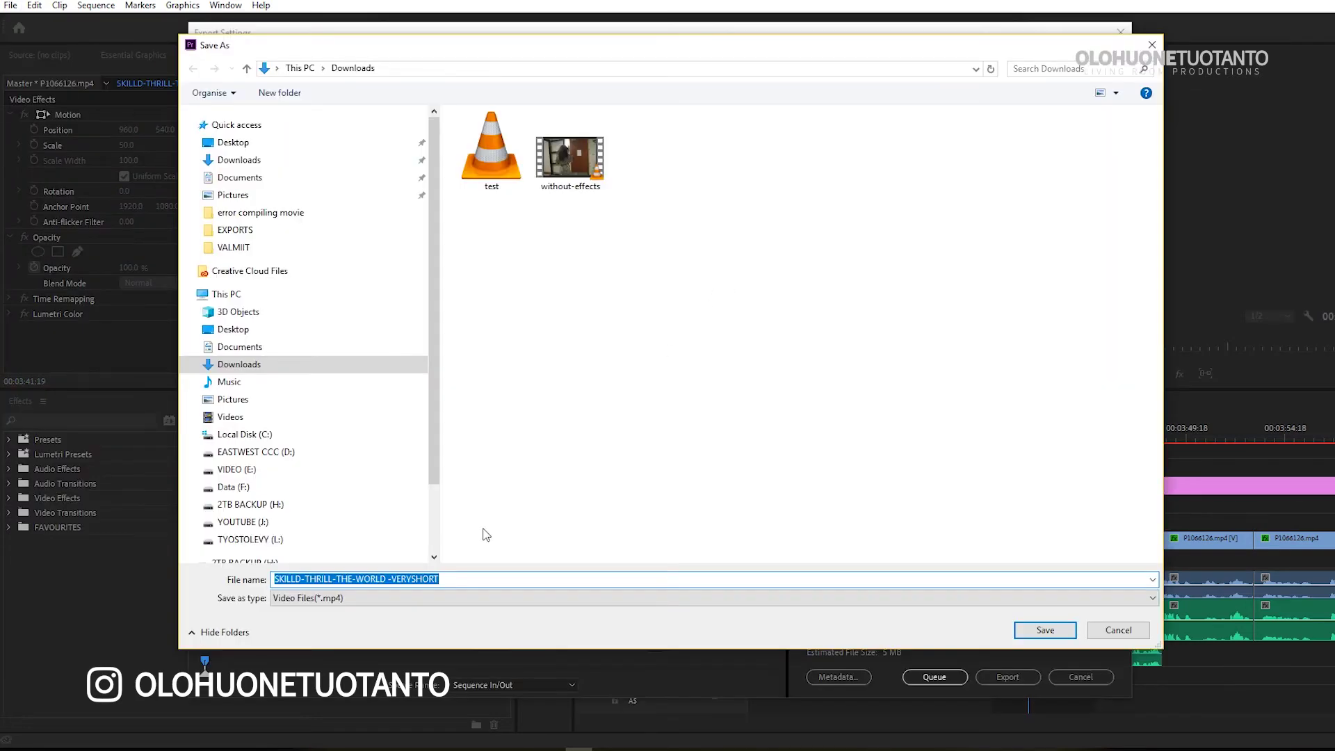
{"action": "type", "text": "mercury-only"}
{"action": "key", "text": "Return"}
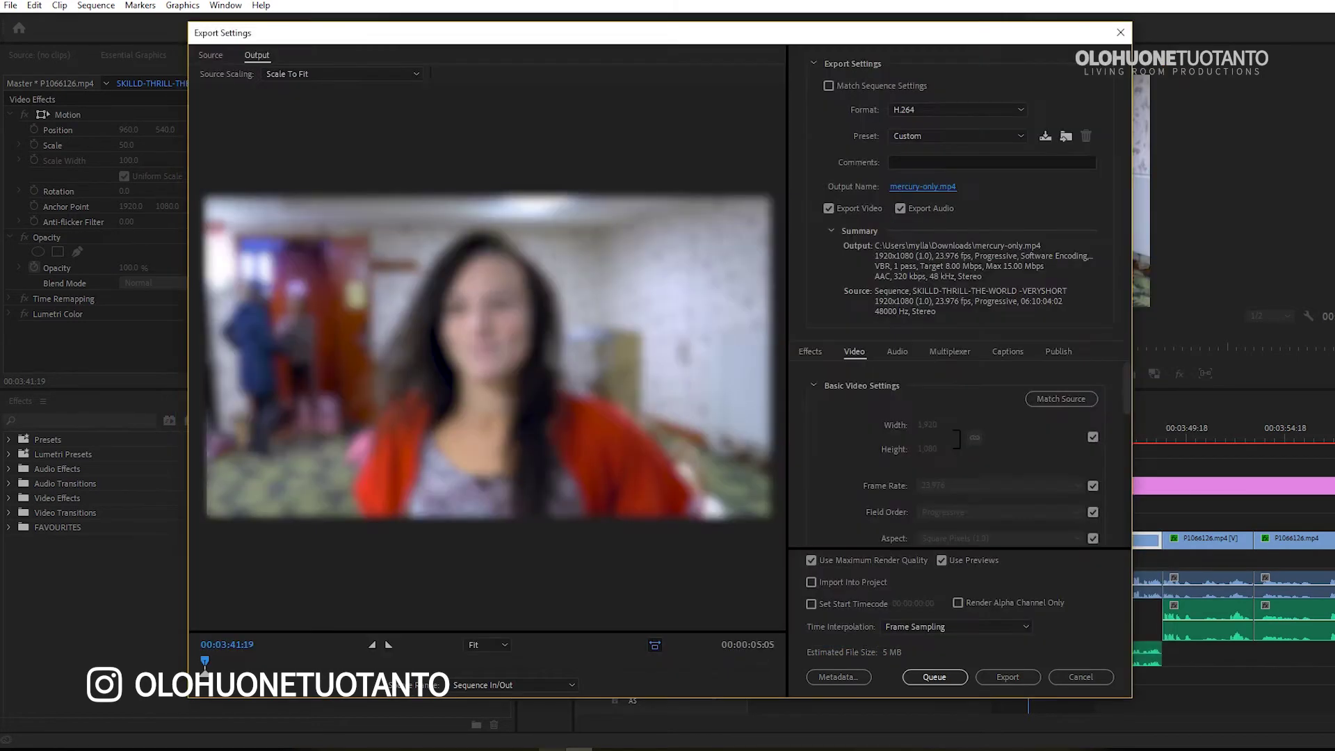
{"action": "left_click", "coordinate": [1007, 677]}
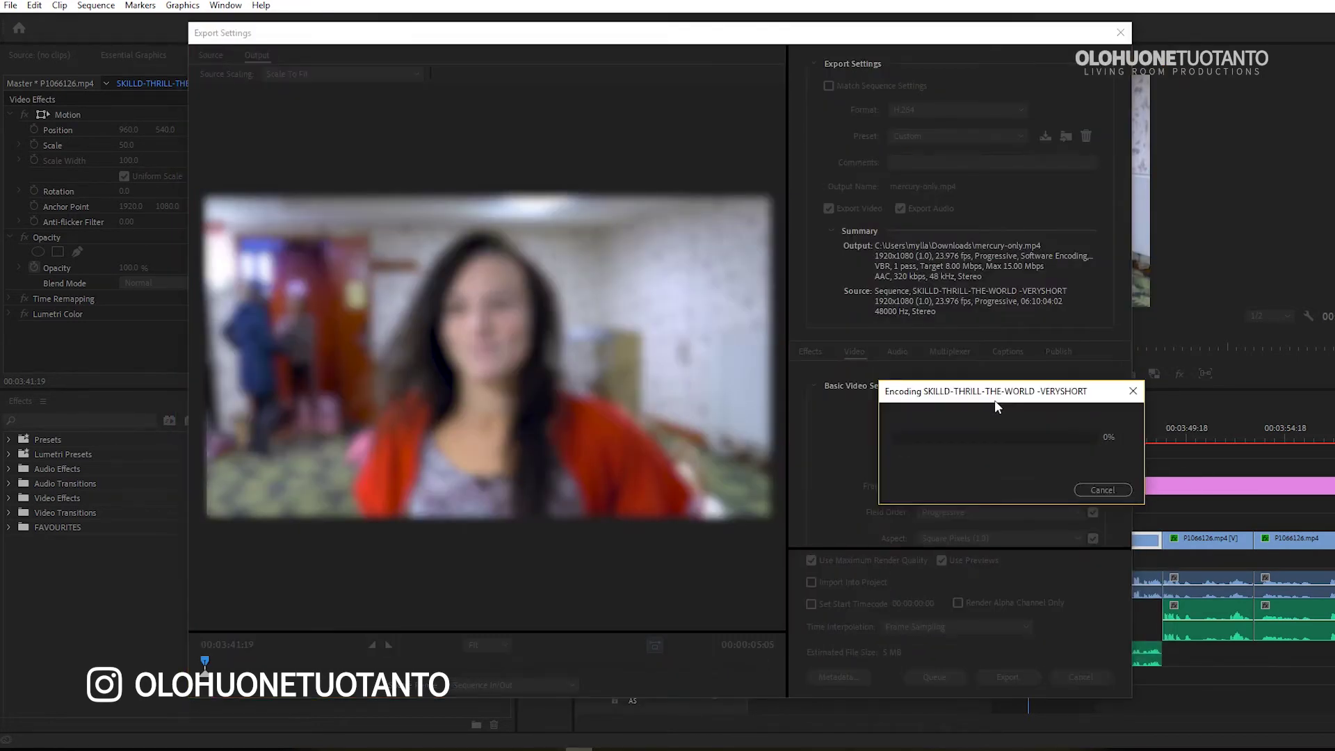